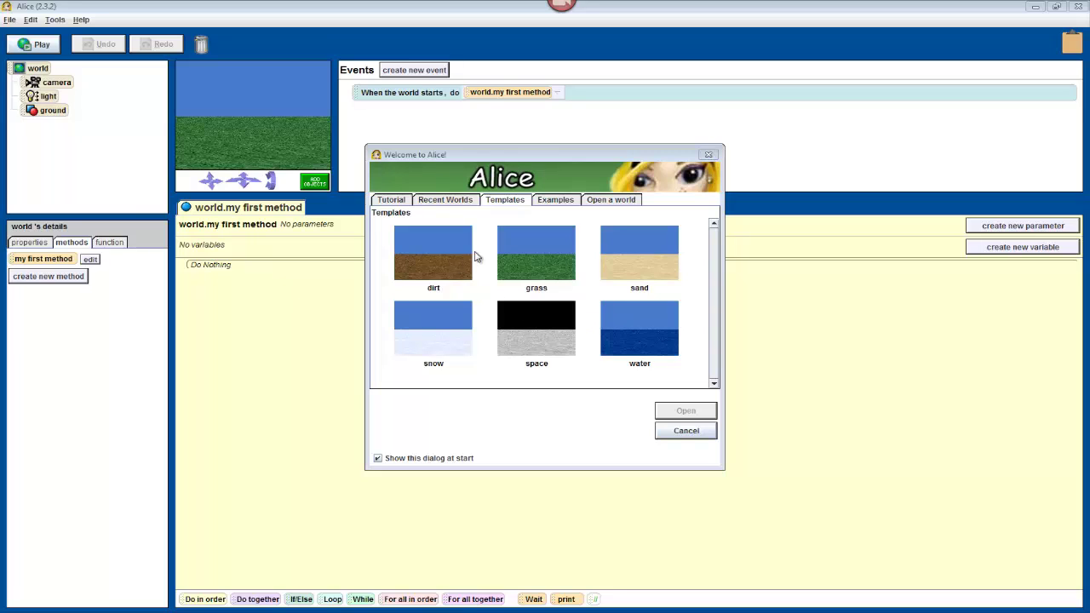
Step: Choose the water template in the Templates tab and open it as a new world
left_click(650, 340)
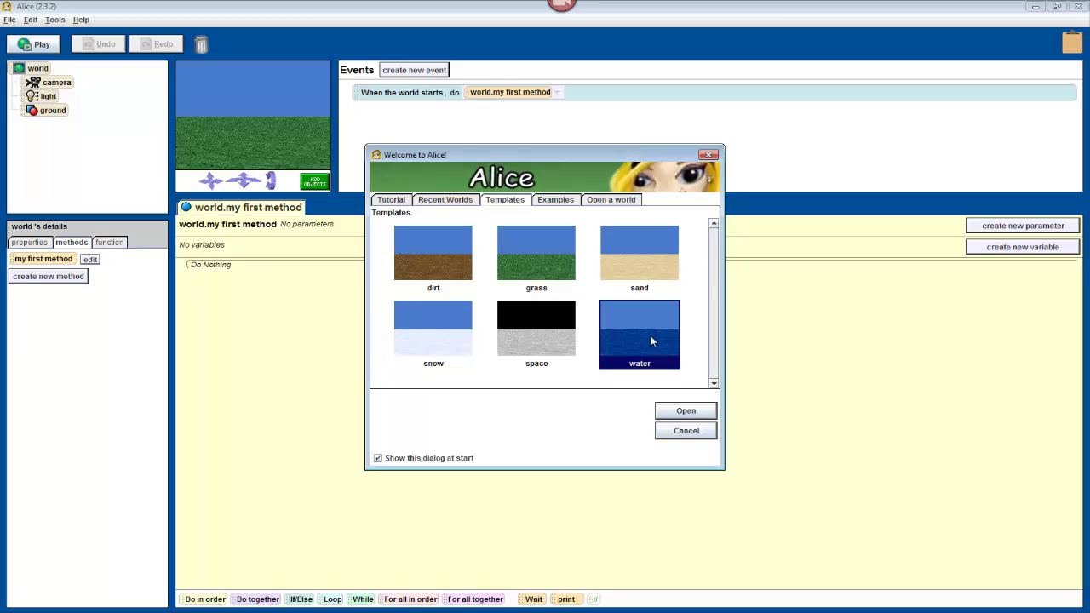
left_click(708, 413)
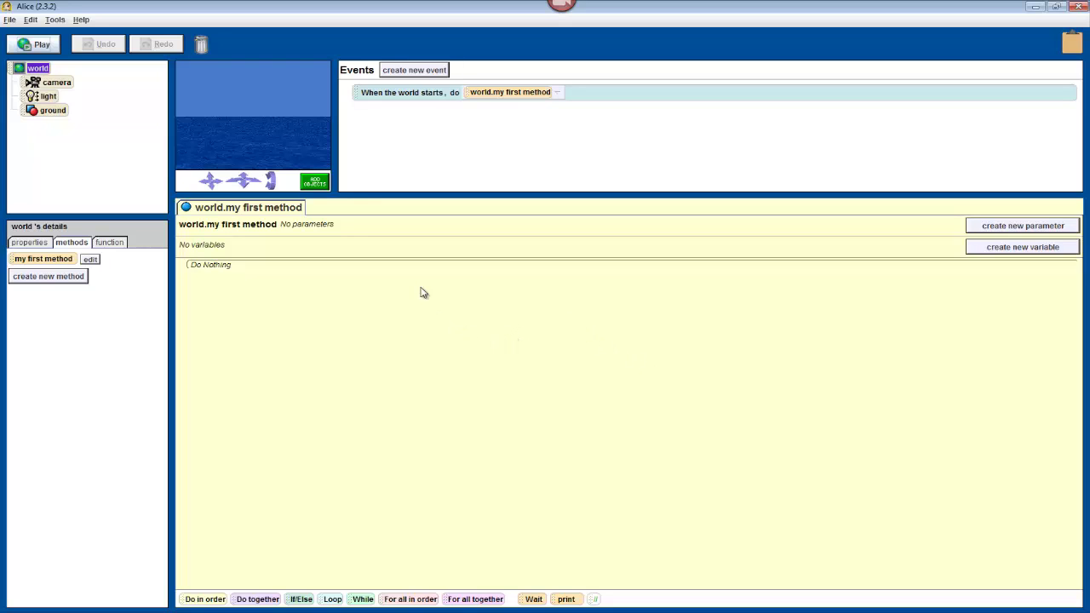
Step: Drag the horizontal and vertical splitters to make the world preview taller and wider
left_click_drag(367, 195, 366, 250)
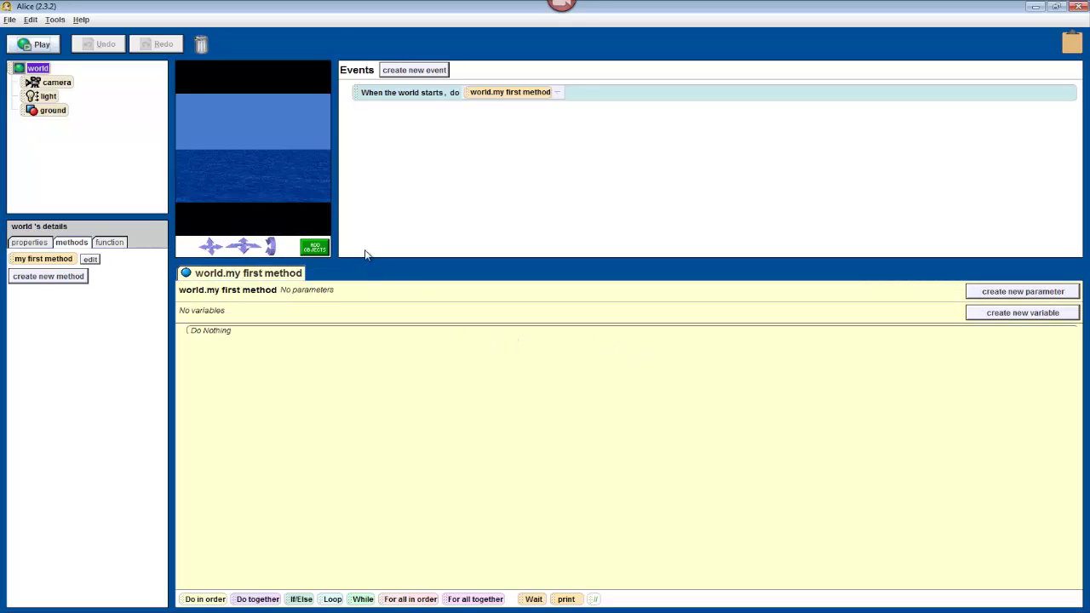
left_click_drag(335, 200, 415, 215)
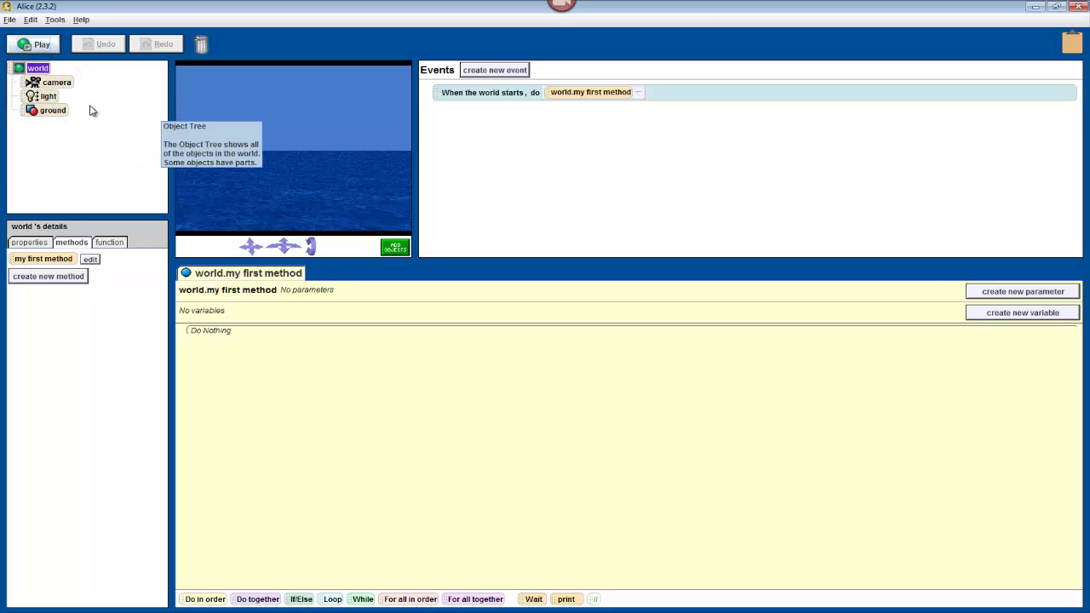
Step: Select the camera and browse its properties, methods and functions lists
left_click(56, 83)
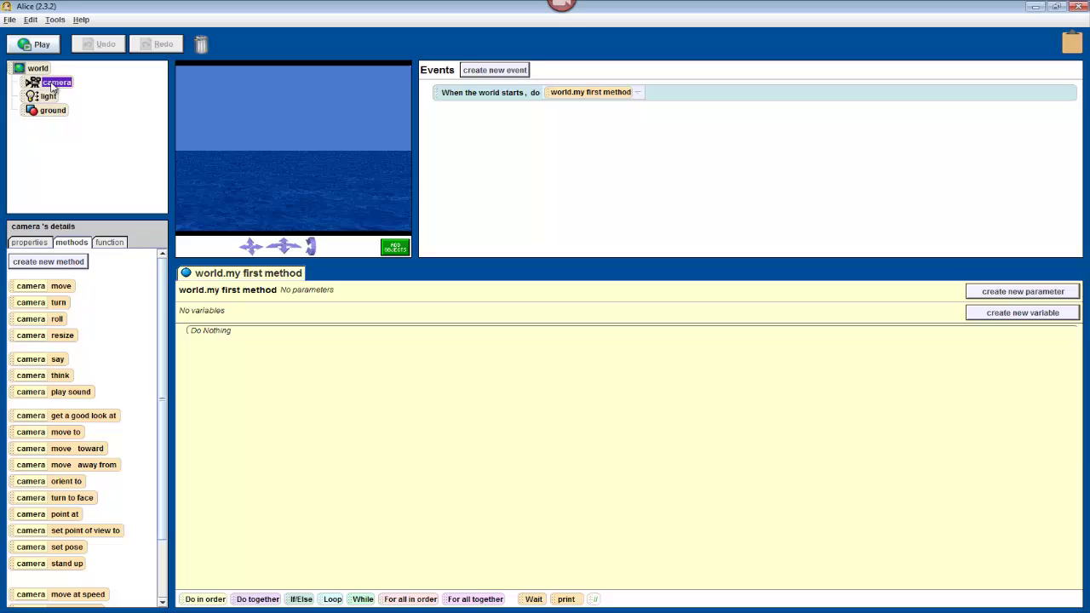
left_click(39, 244)
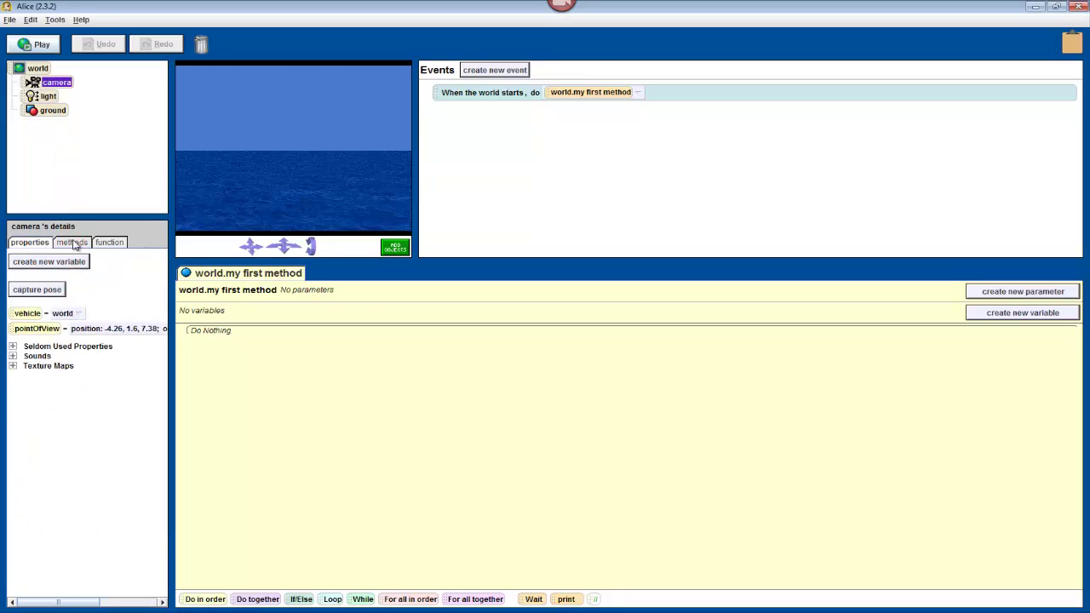
left_click(73, 244)
left_click(110, 244)
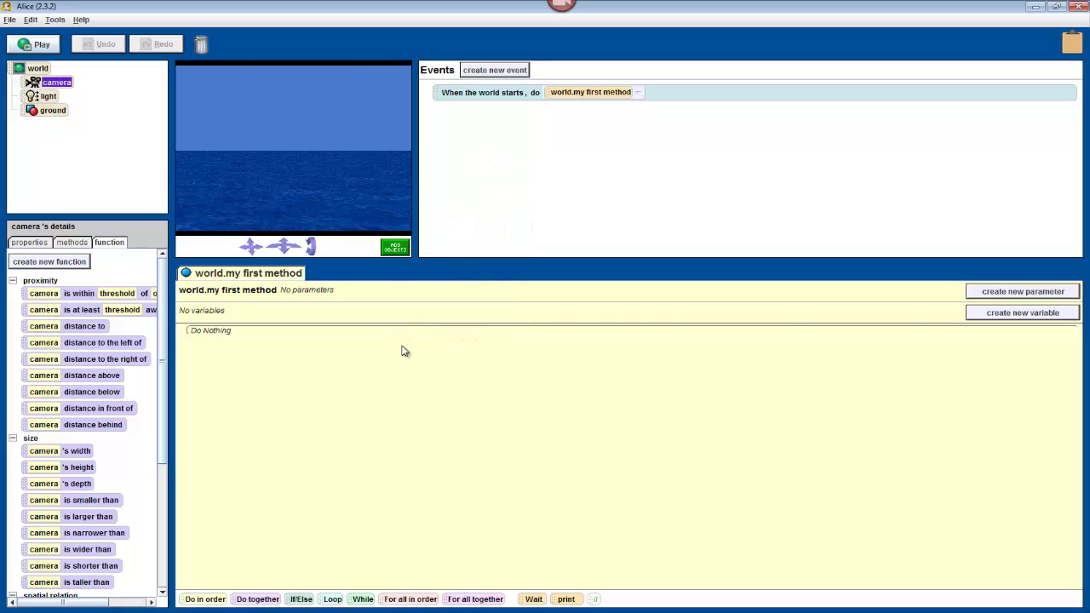
Step: Save the world to the Desktop under the name island.a2w
left_click(9, 20)
left_click(34, 78)
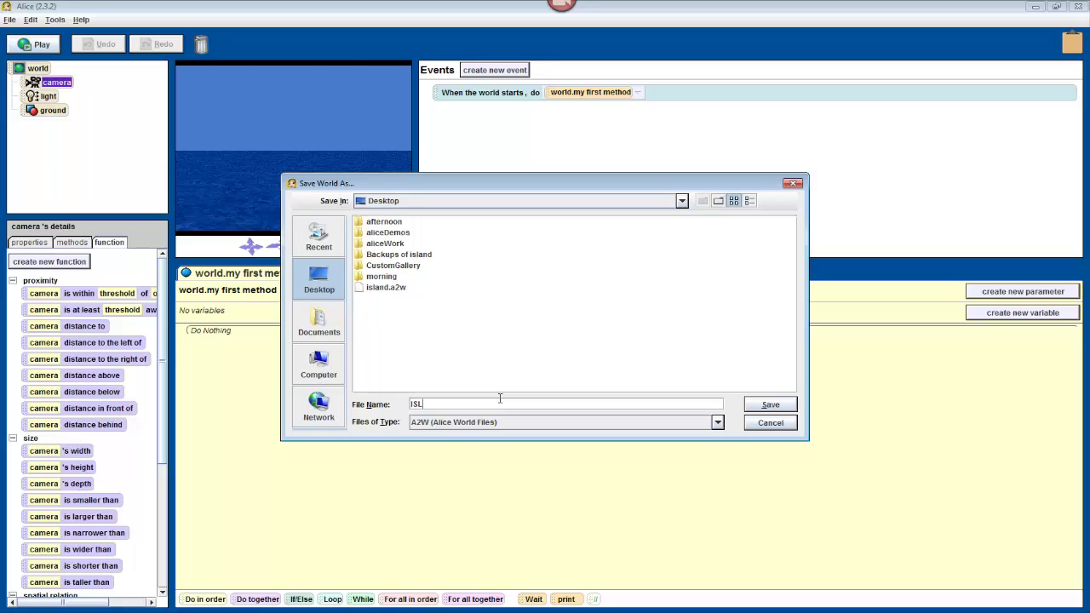
key("Return")
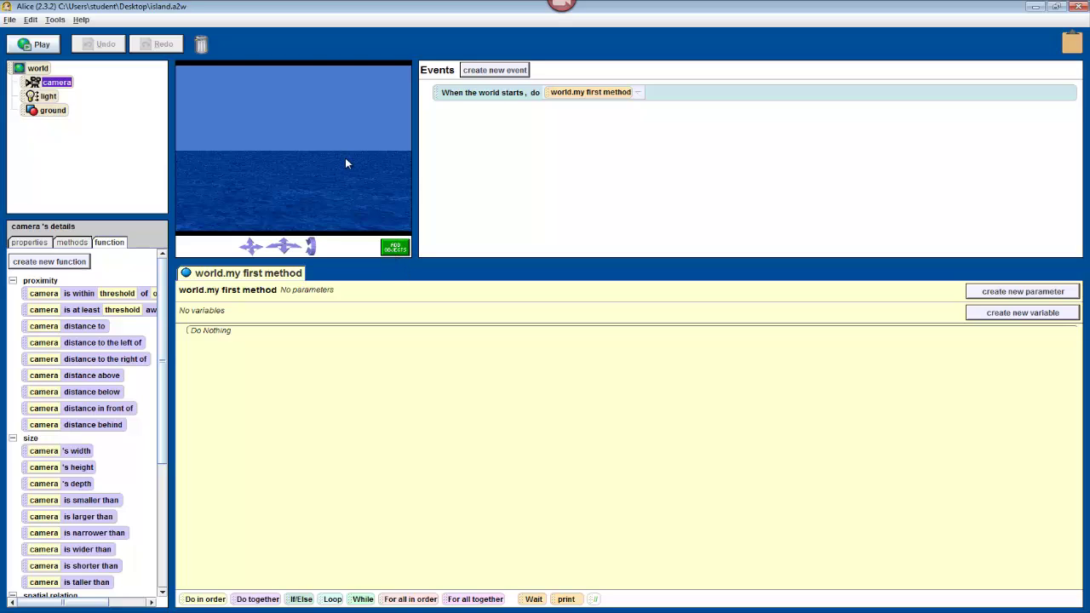
Step: Enter scene setup and scroll through the Local Gallery's object categories
left_click(396, 248)
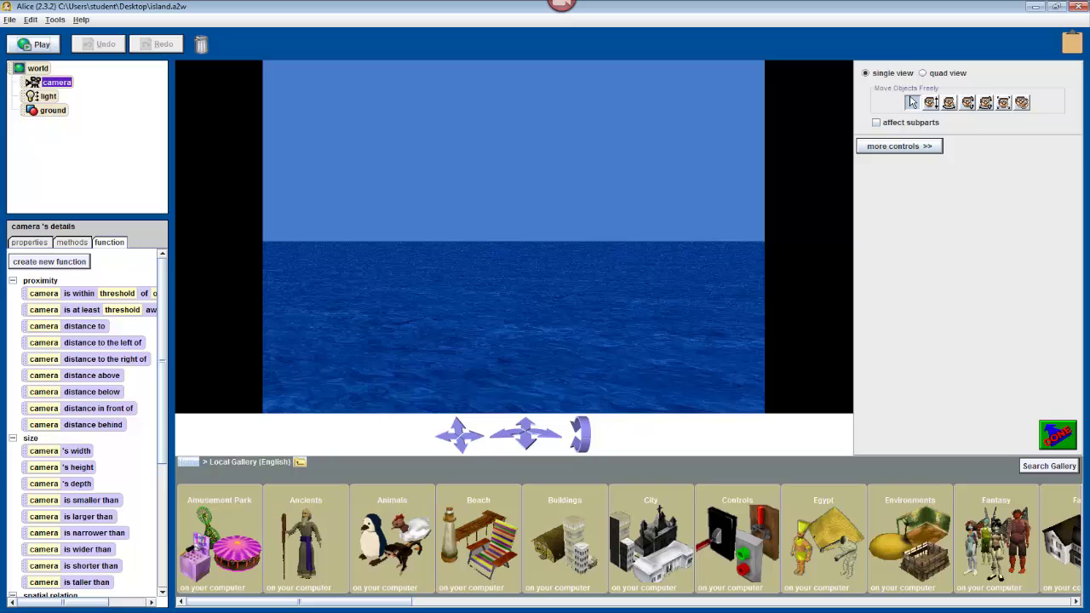
left_click_drag(269, 606, 543, 599)
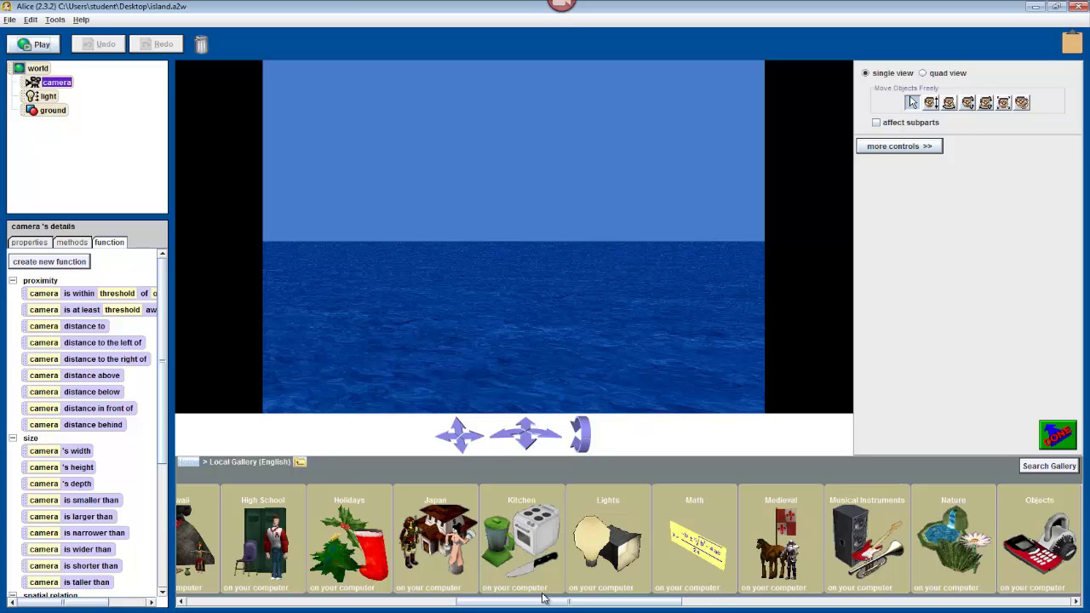
left_click_drag(542, 599, 352, 603)
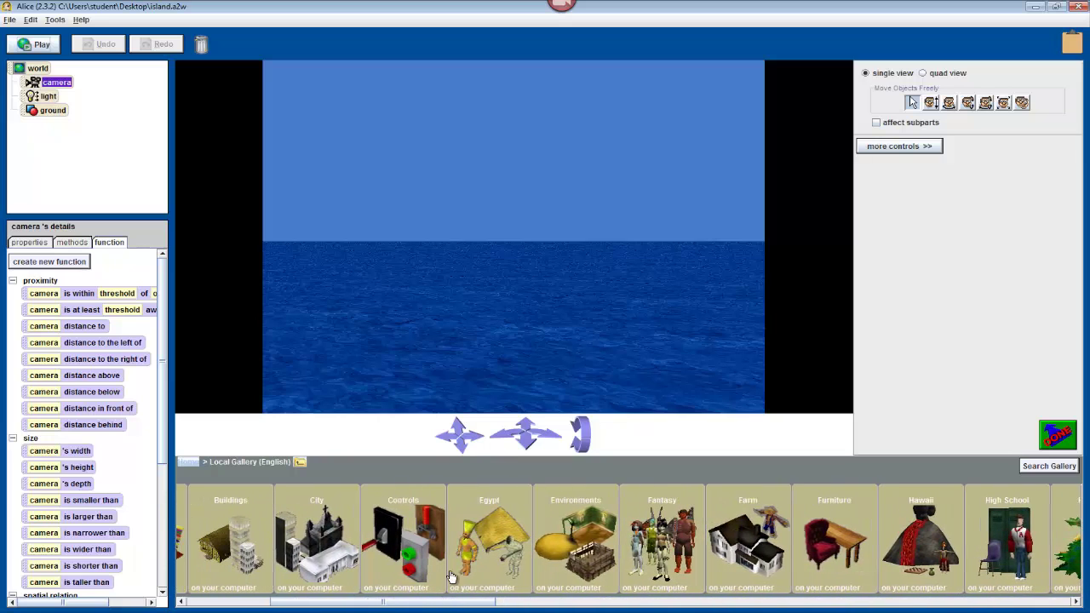
Step: Add the palm-tree Island from Environments to the ocean, then turn and reposition it
left_click(579, 558)
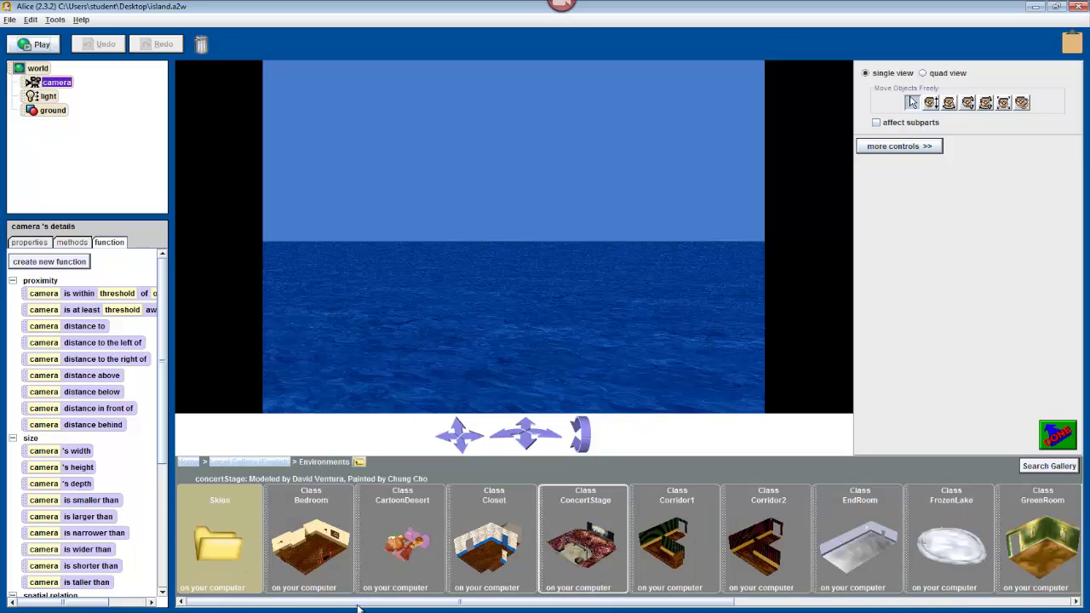
left_click_drag(273, 603, 696, 605)
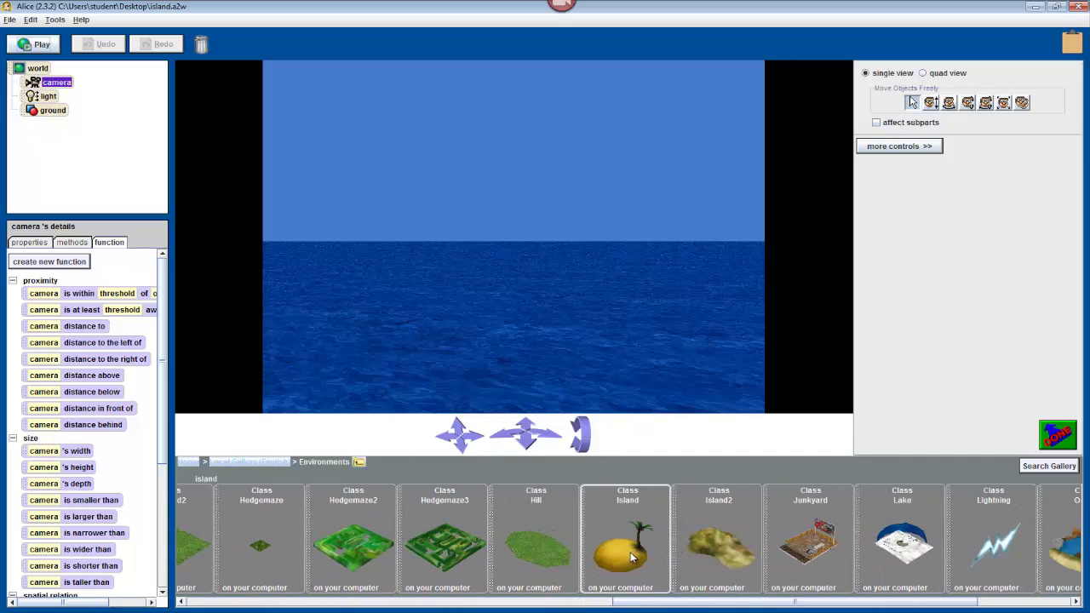
left_click_drag(629, 553, 585, 298)
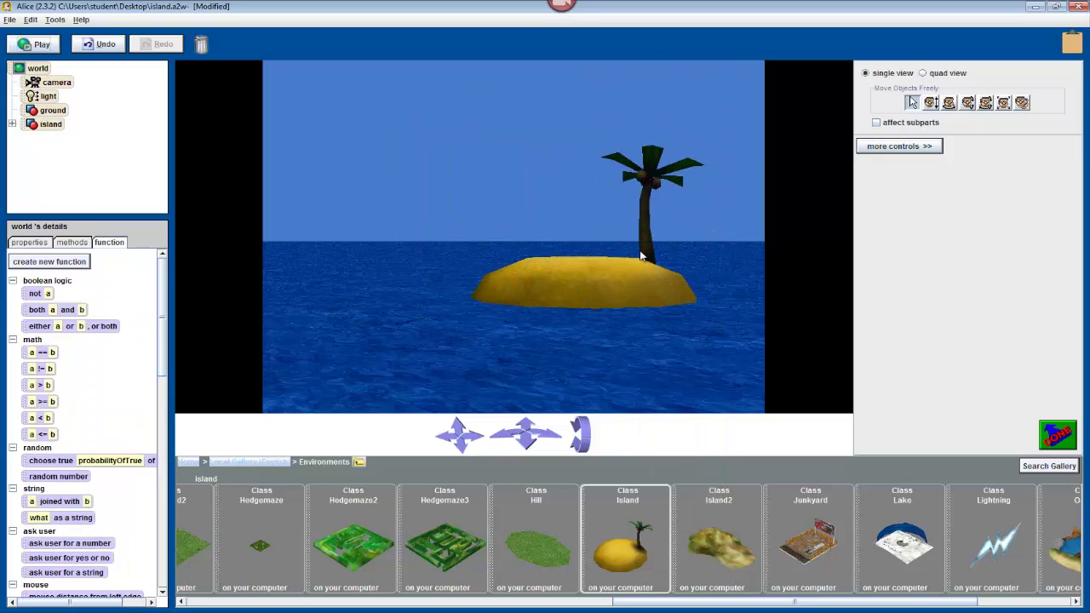
mouse_move(613, 273)
left_mouse_down("ctrl")
mouse_move(575, 273)
mouse_move(593, 275)
left_mouse_up("ctrl")
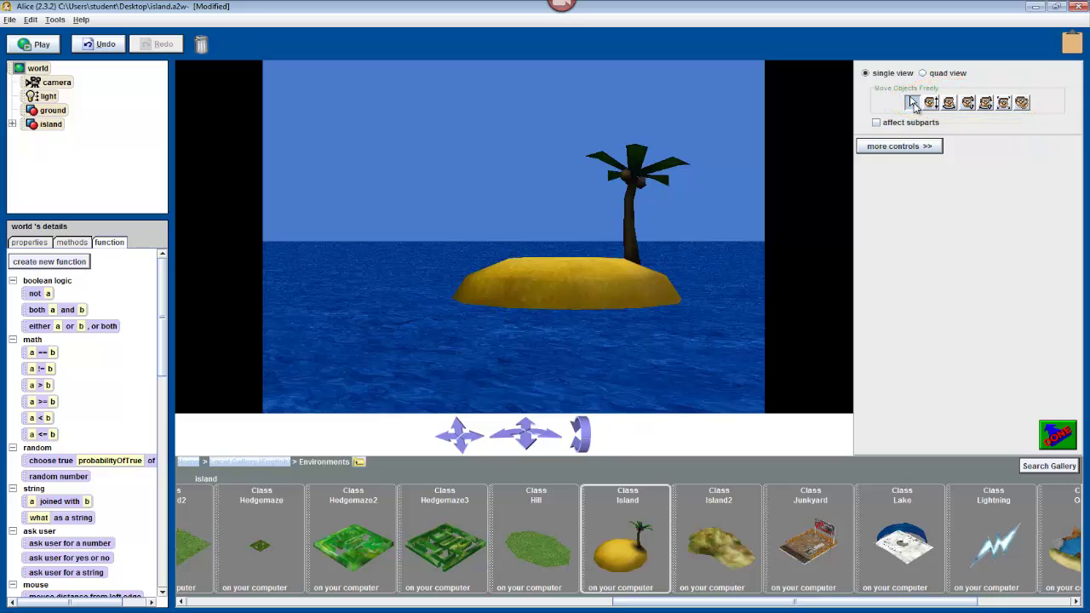
left_click_drag(594, 297, 519, 301)
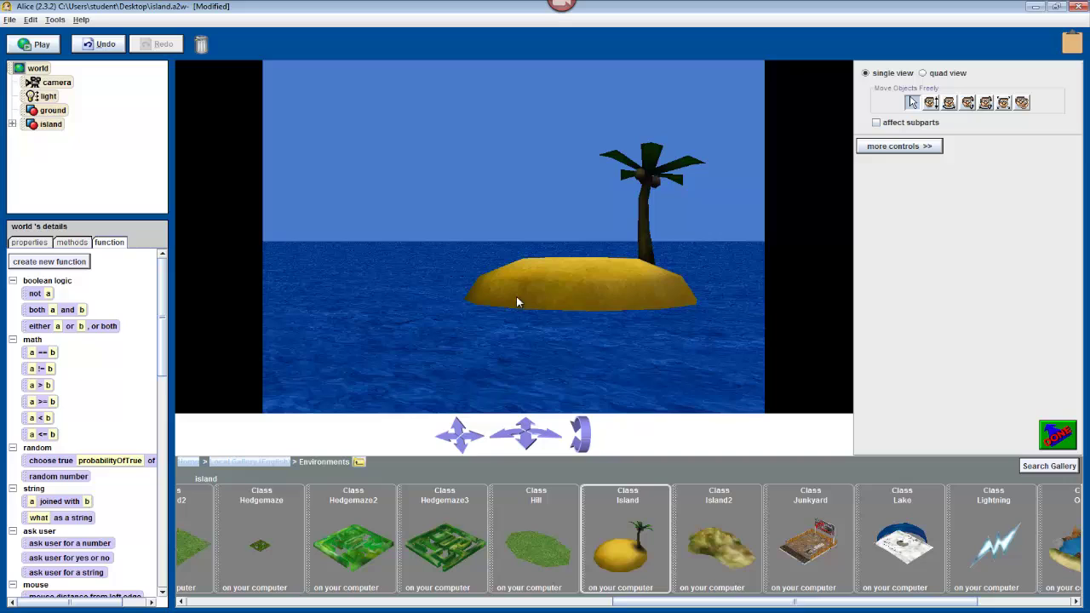
Step: Lower the island into the water and turn it slightly left and right
left_click(931, 104)
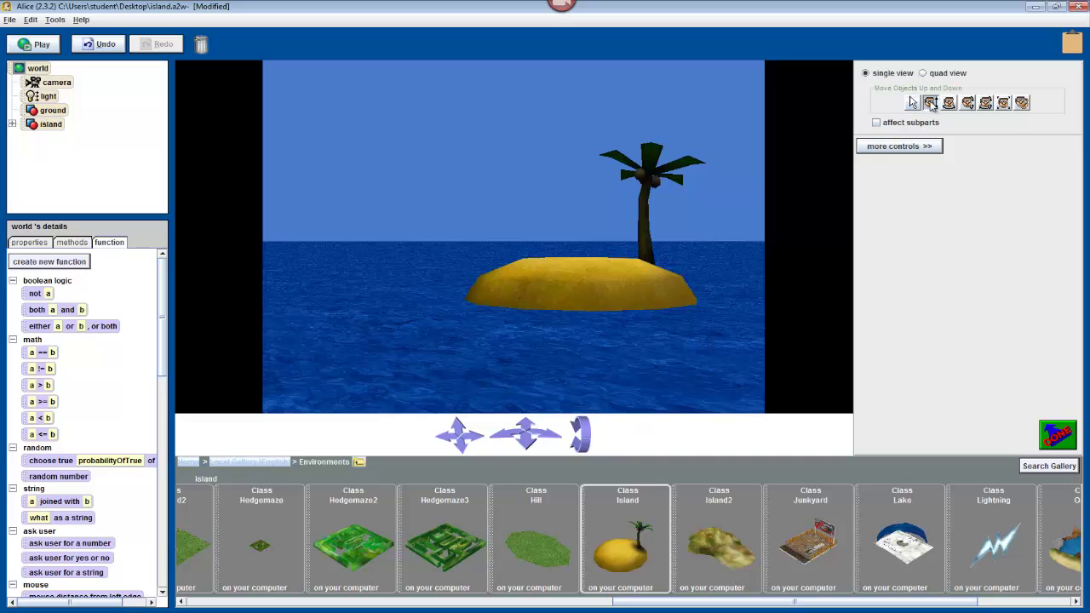
left_click_drag(588, 273, 588, 285)
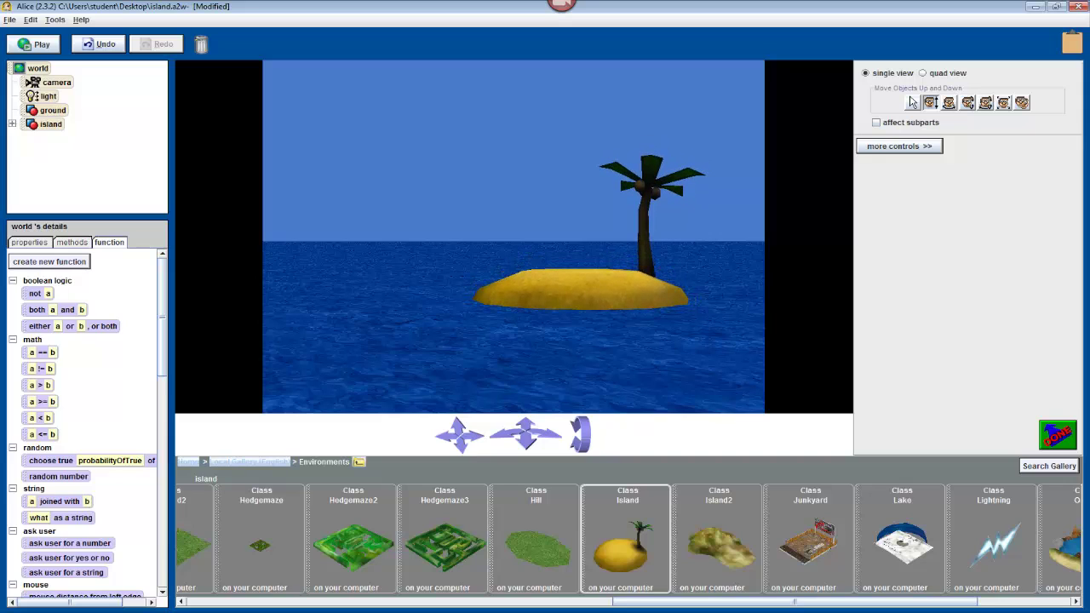
left_click(950, 104)
mouse_move(650, 297)
left_mouse_down()
mouse_move(627, 298)
mouse_move(682, 297)
mouse_move(661, 298)
left_mouse_up()
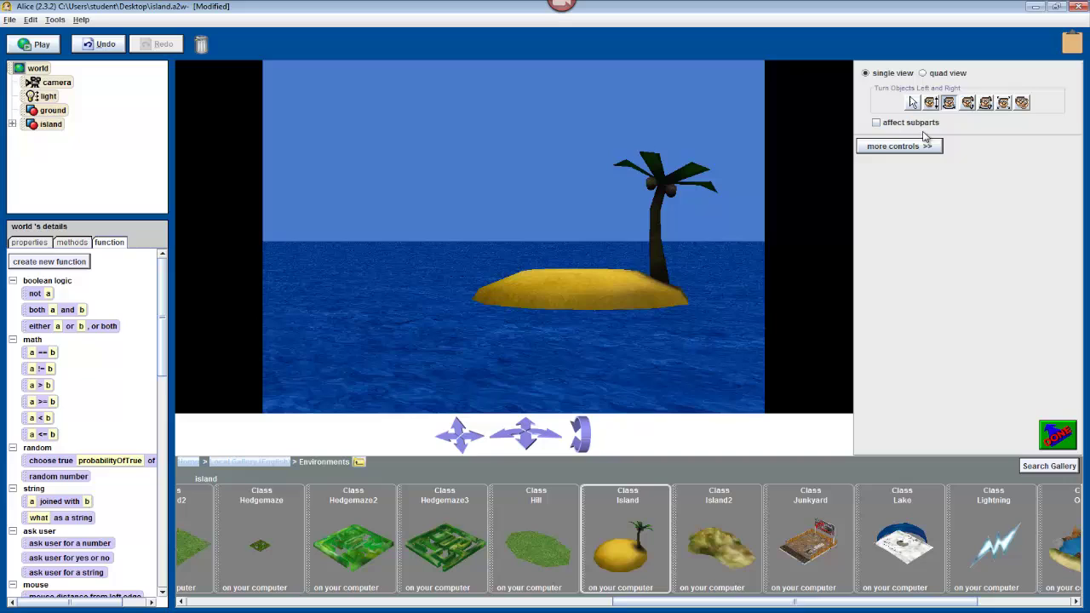
Step: Enlarge the island in the scene using the Resize mouse mode
left_click(970, 105)
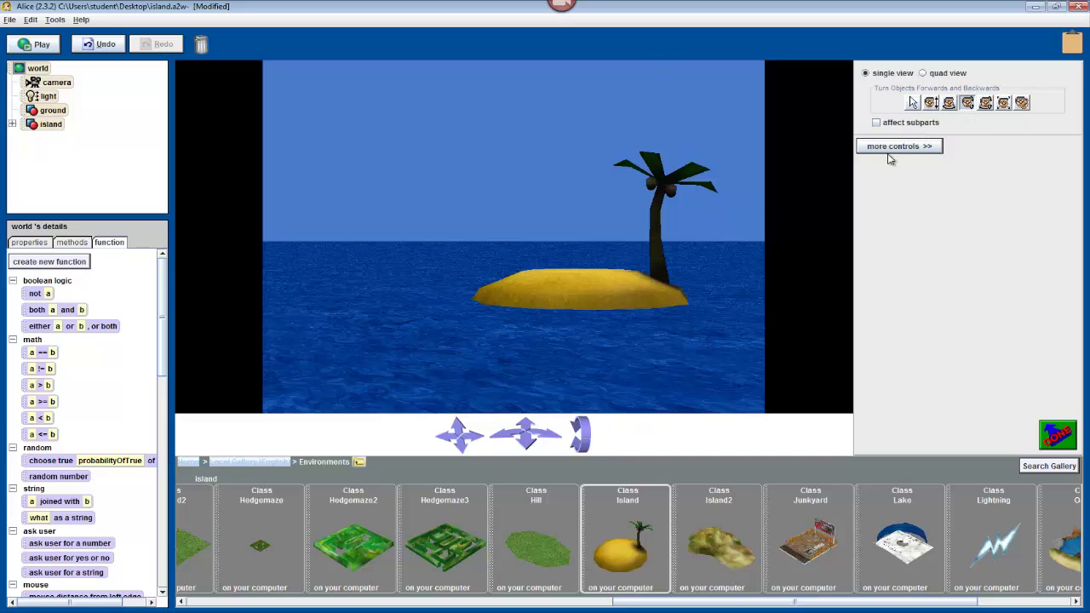
left_click(990, 109)
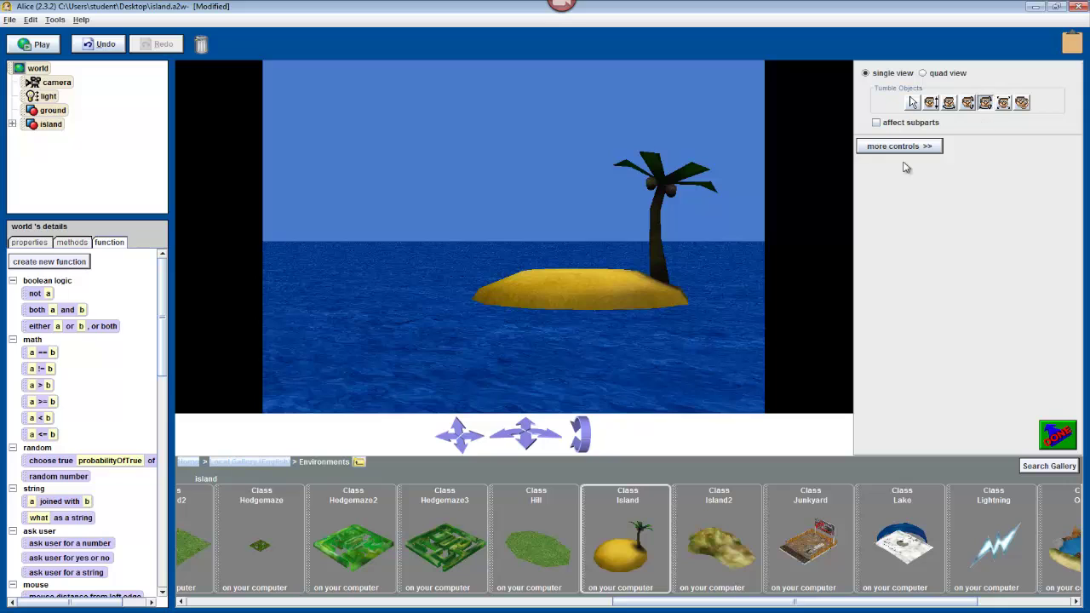
left_click(1005, 105)
left_click_drag(643, 290, 643, 264)
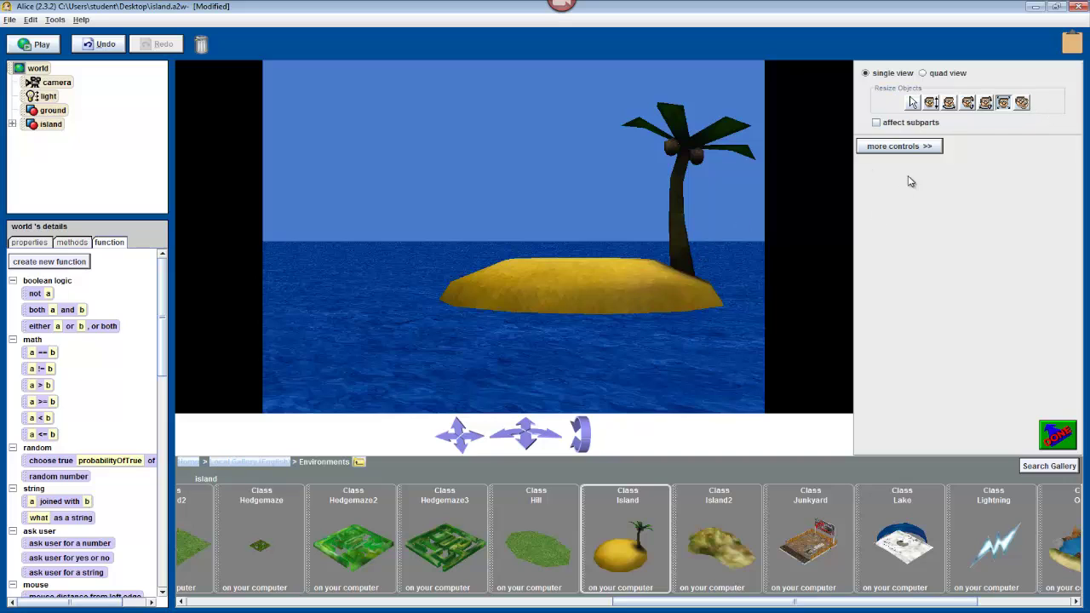
left_click(913, 102)
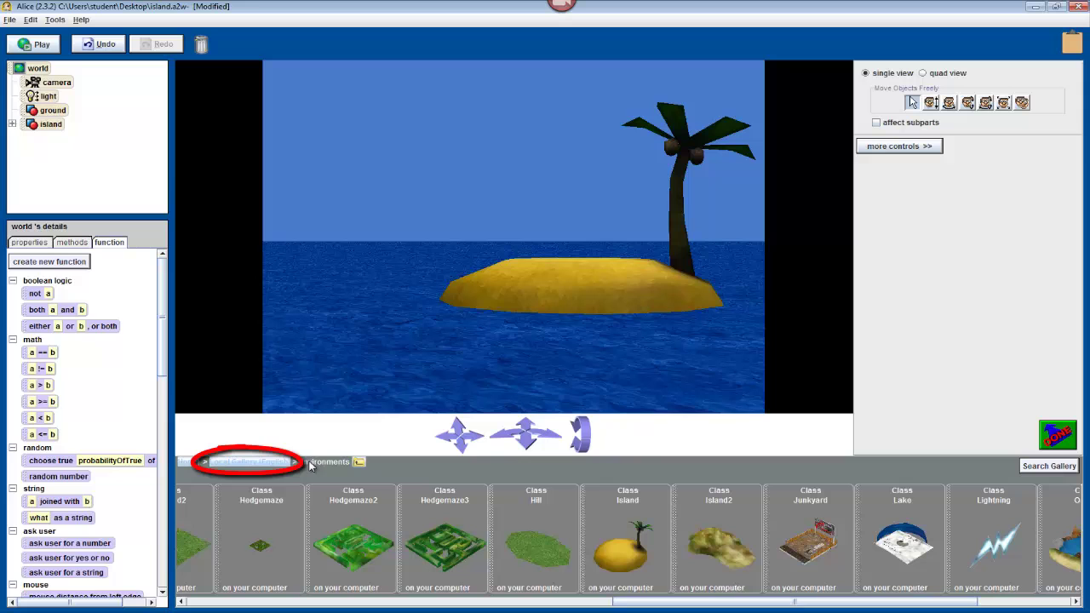
Step: Browse into the People gallery and launch the hebuilder Person Builder
left_click(258, 465)
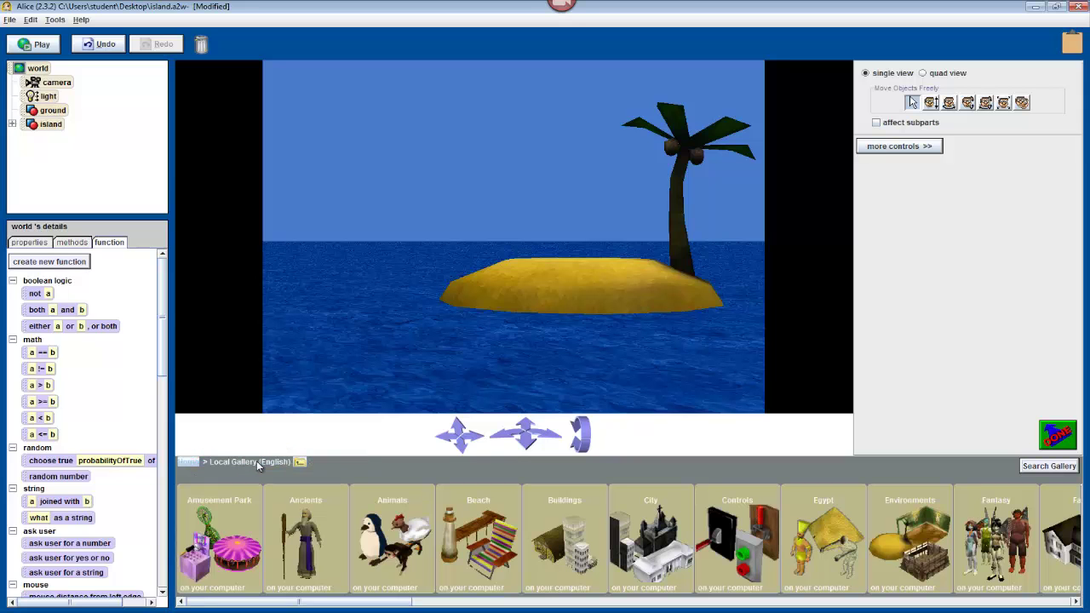
left_click_drag(294, 606, 743, 600)
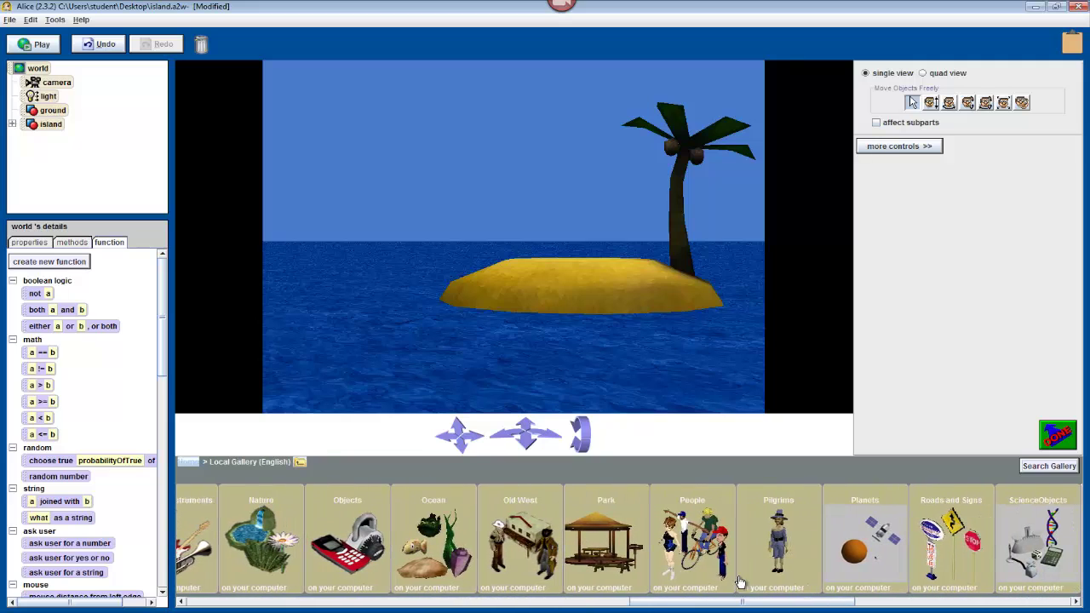
left_click(718, 537)
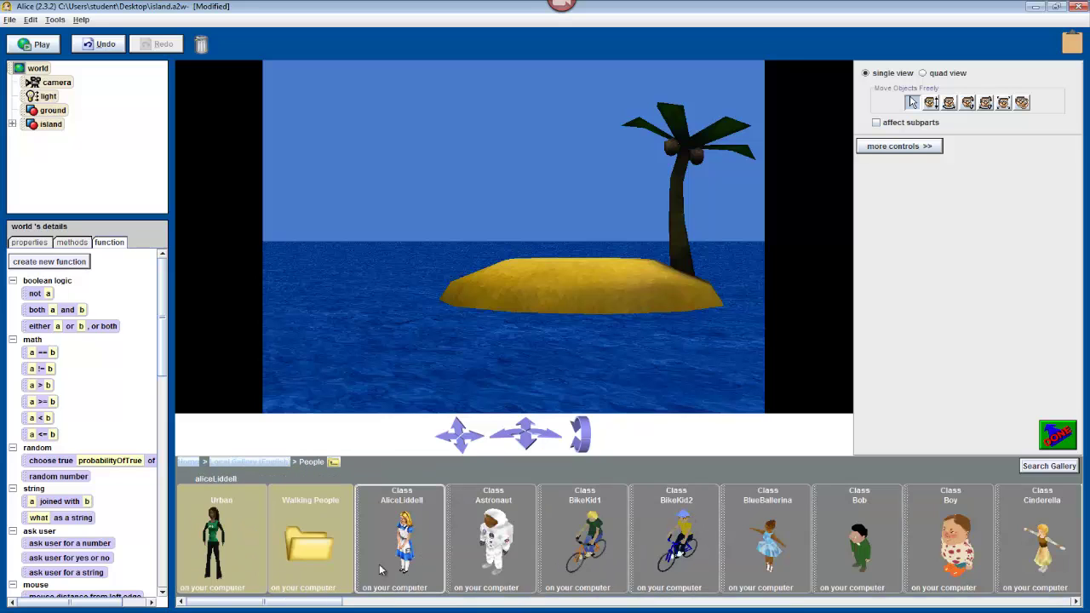
left_click_drag(329, 603, 1047, 605)
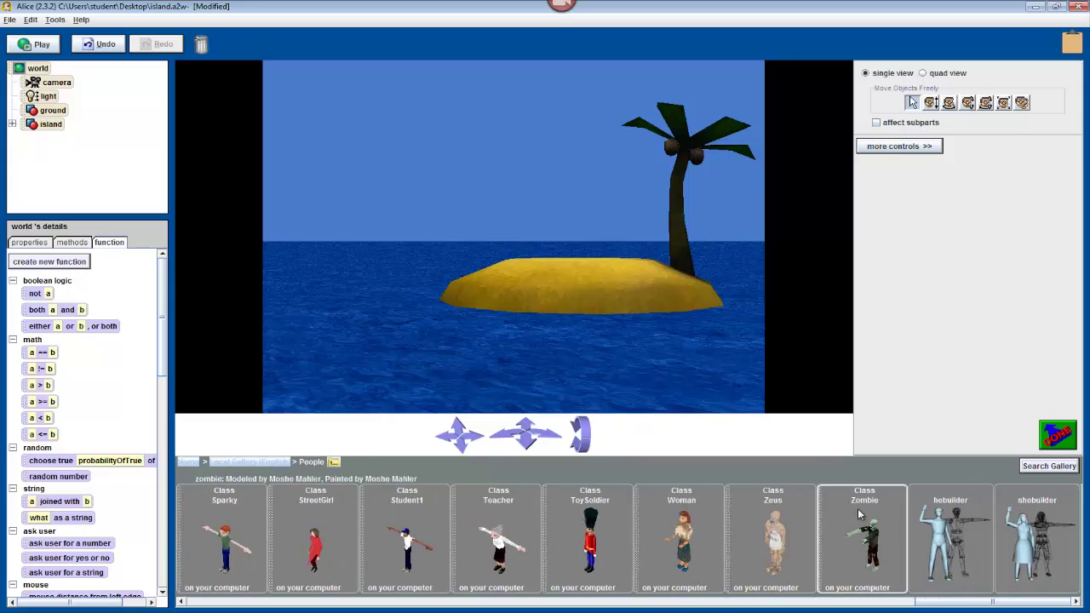
left_click(971, 535)
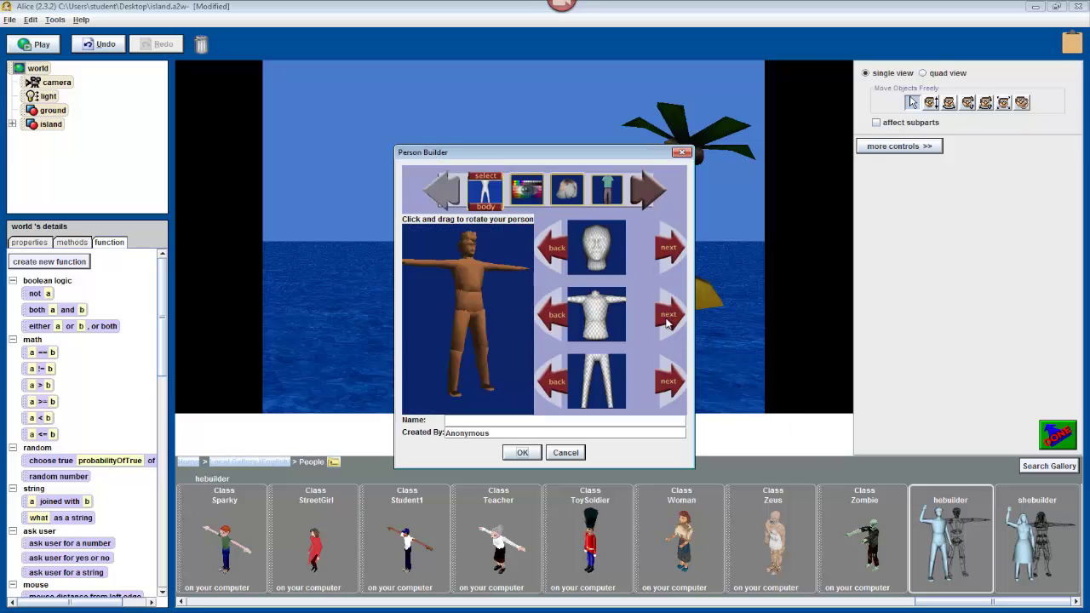
Step: Try a different head, torso and legs, and look at the skin and hair settings
left_click(672, 271)
left_click(666, 318)
left_click(668, 383)
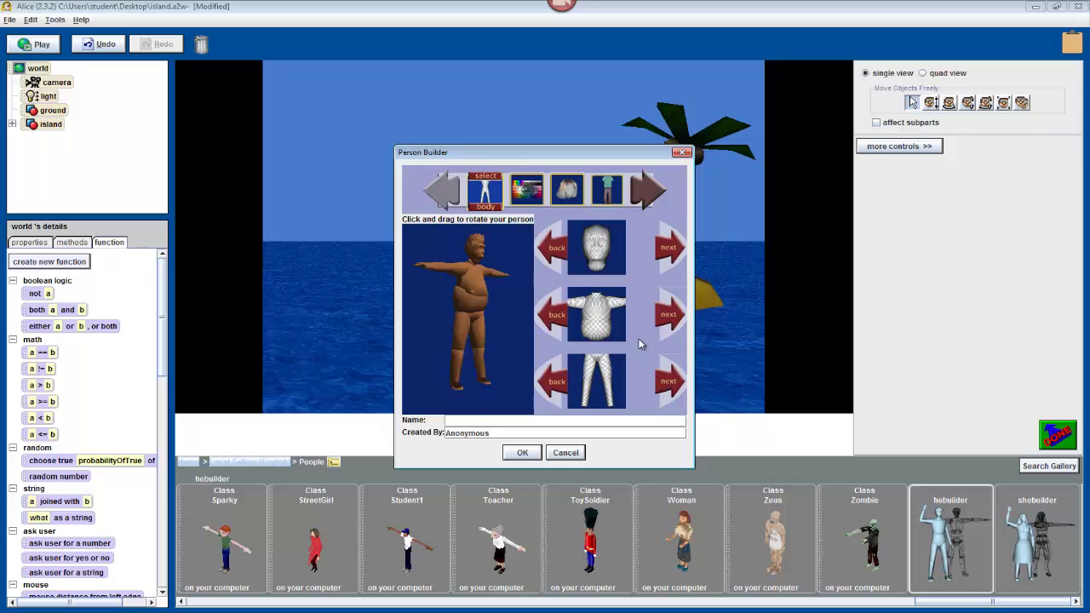
left_click(526, 192)
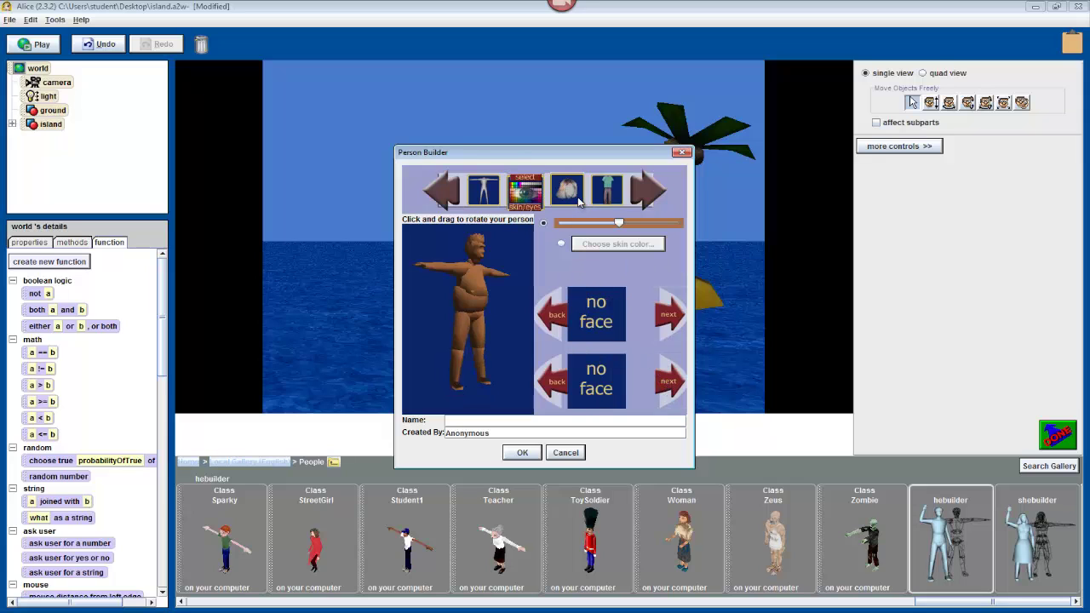
left_click(579, 198)
Step: Change the shirt, pants and shoes, then cancel the Person Builder without adding the character
left_click(608, 193)
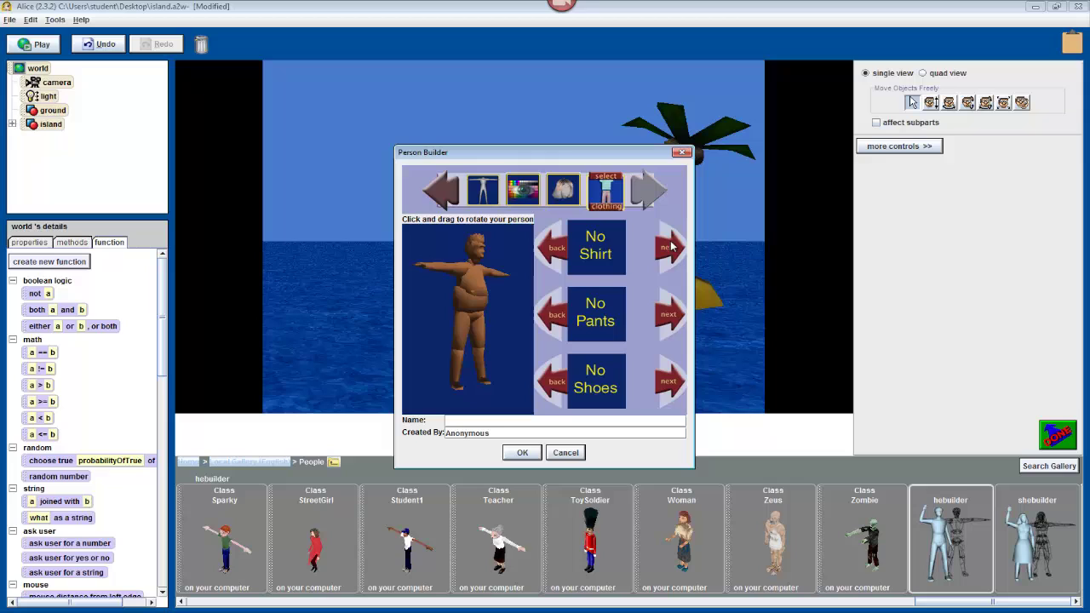
left_click(669, 247)
left_click(669, 314)
left_click(669, 384)
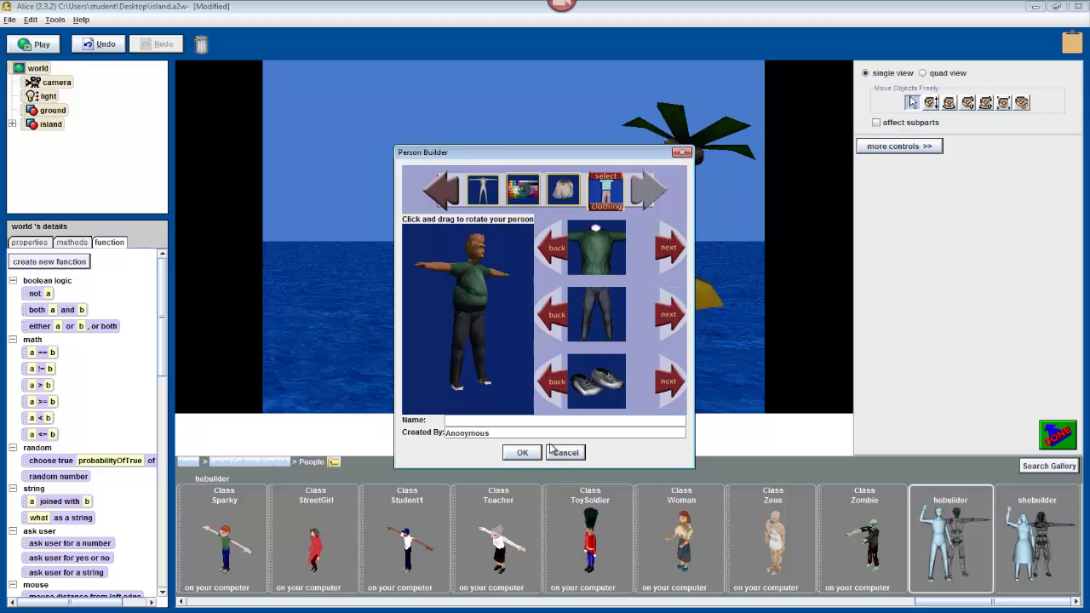
left_click(559, 452)
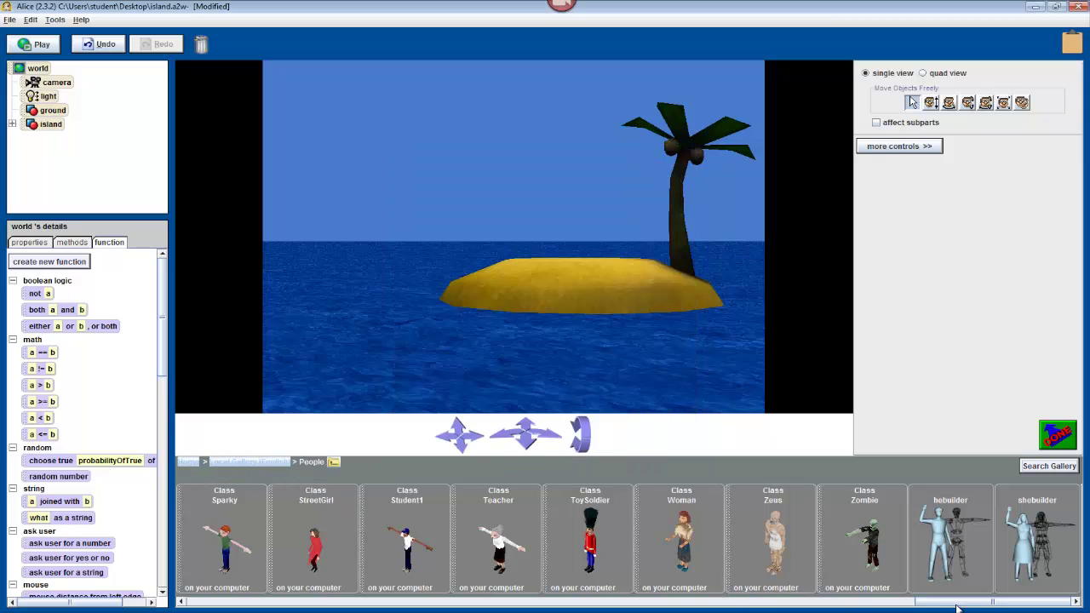
Step: Drag RandomGuy1 from the People gallery onto the island and raise him to stand on it
left_click_drag(958, 606, 700, 605)
left_click_drag(721, 519, 571, 306)
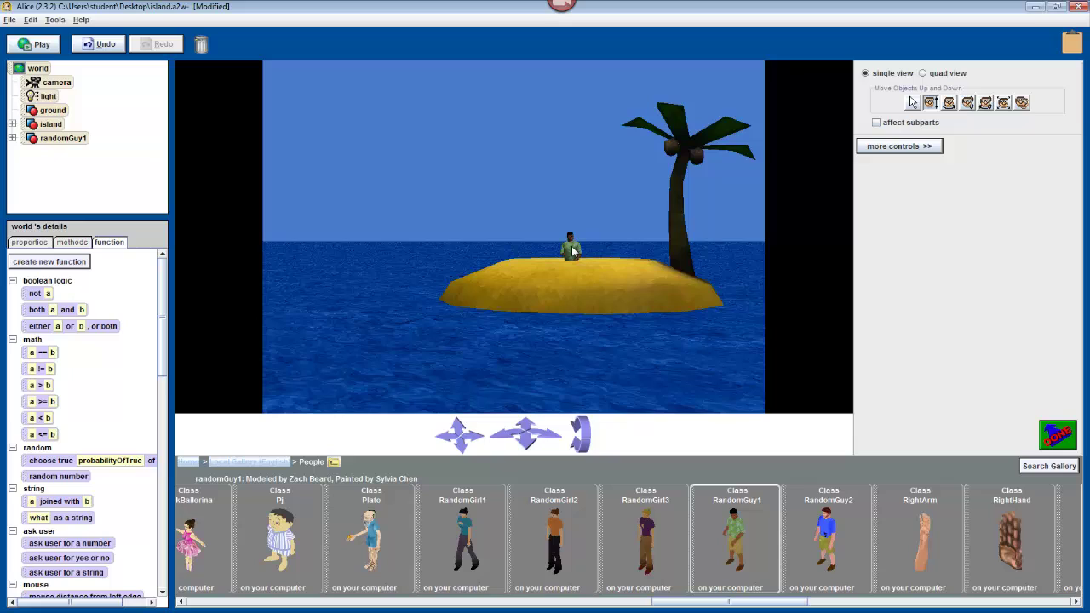
left_click_drag(571, 248, 572, 210)
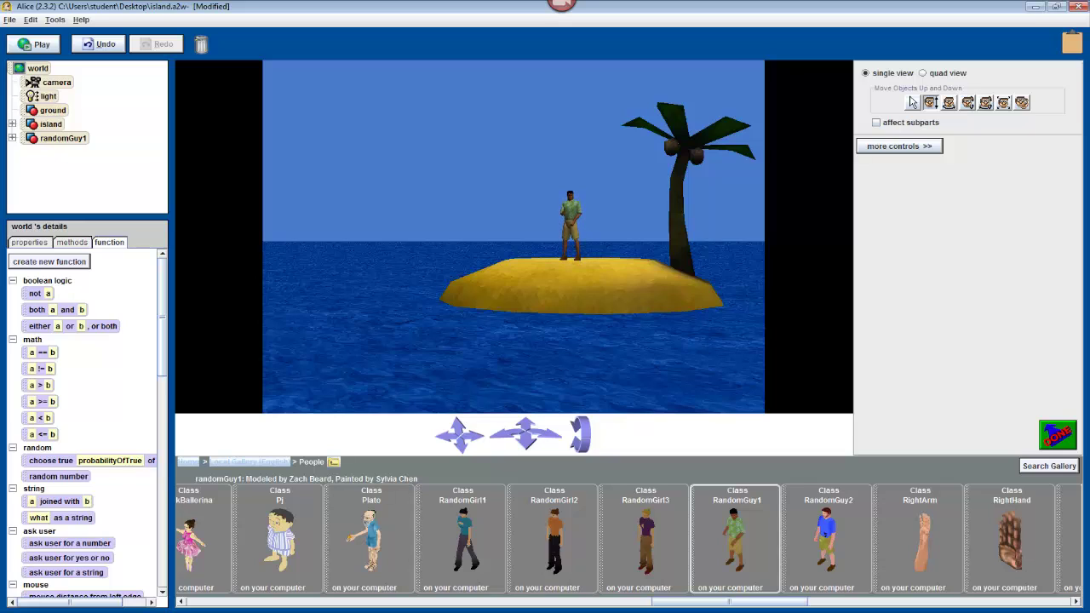
Step: Go back to the Local Gallery, open the Vehicles folder and scroll to the Rowboat tile
left_click(269, 463)
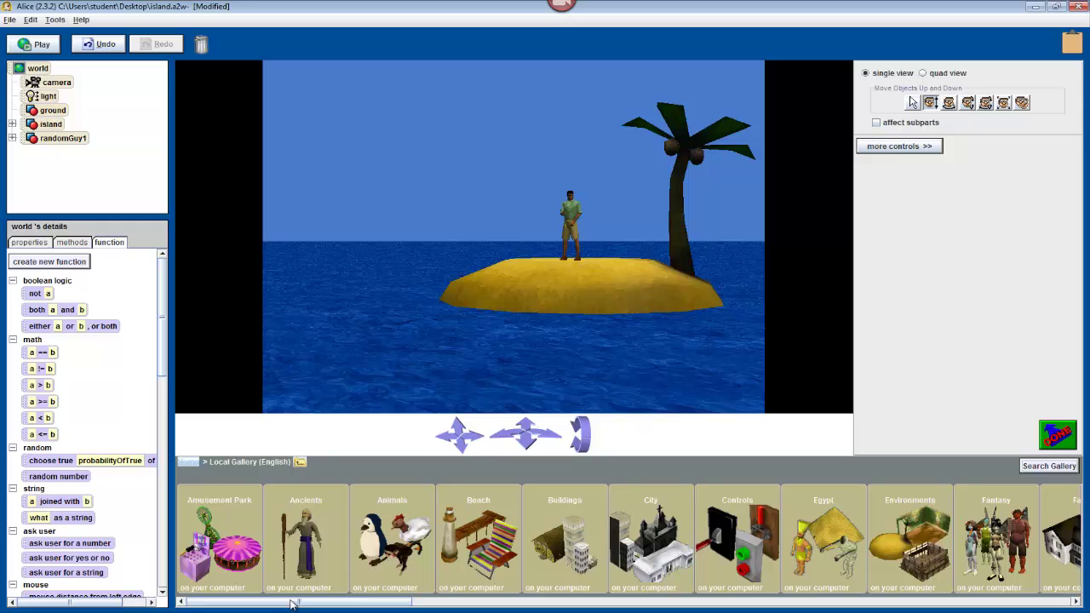
left_click_drag(300, 604, 977, 607)
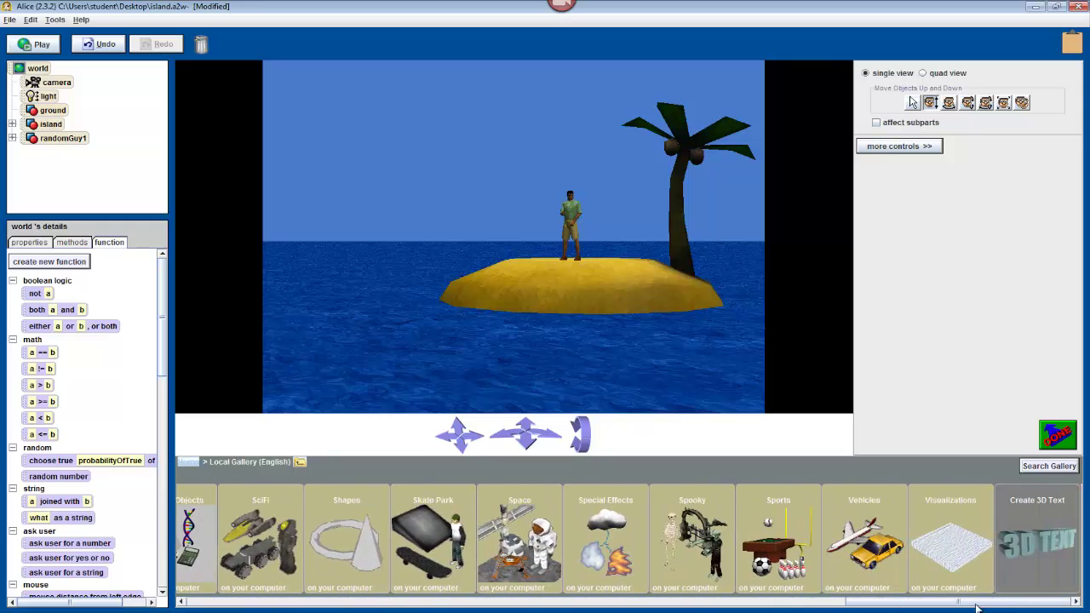
left_click(882, 534)
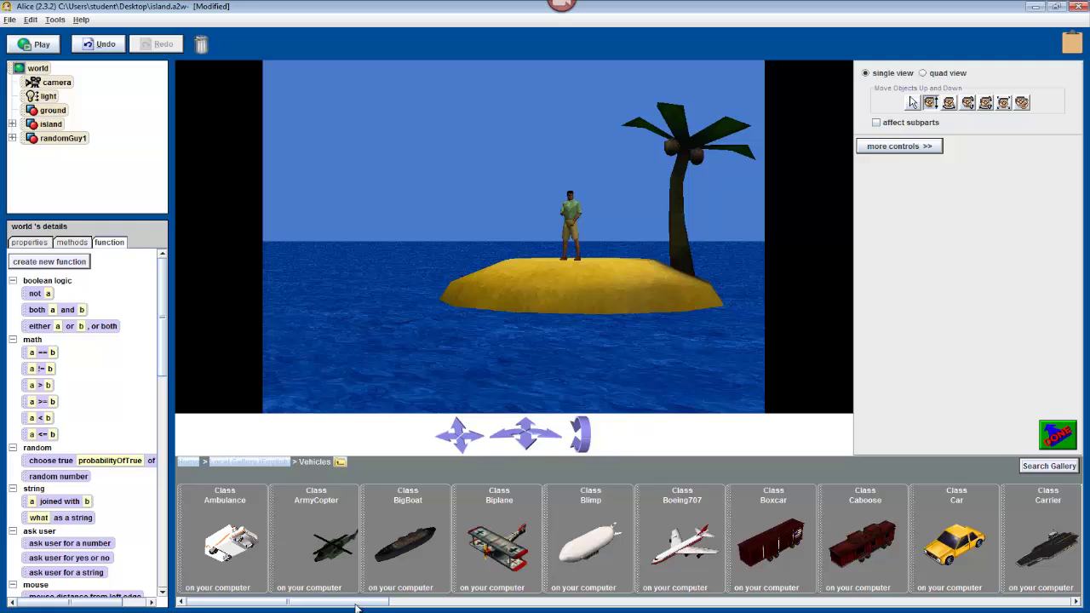
left_click_drag(363, 607, 856, 607)
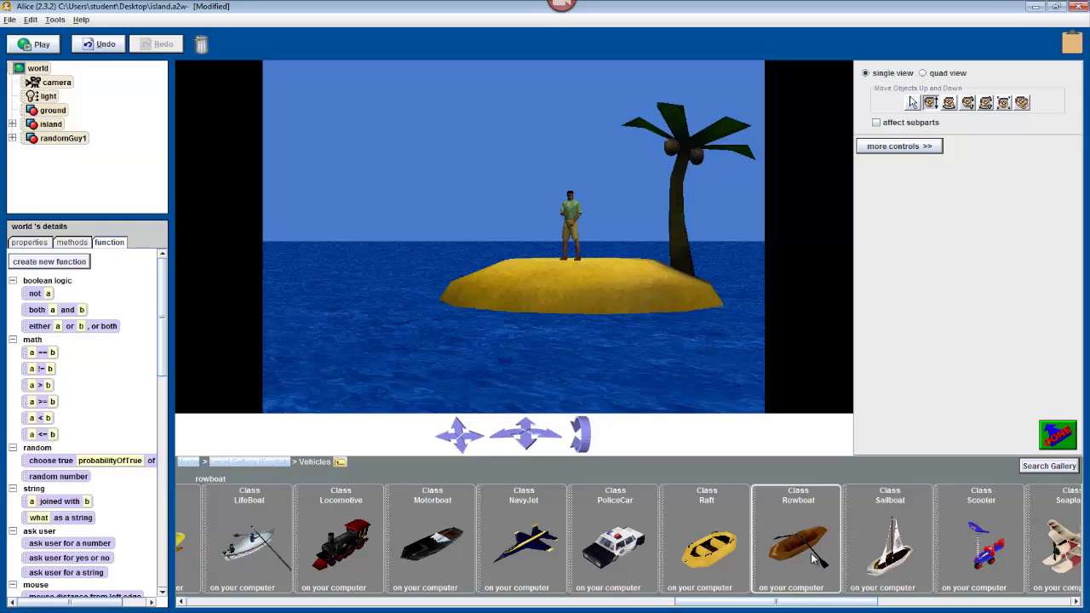
Step: Place the Rowboat in the water beside the island, turn it broadside and lower it slightly
left_click_drag(812, 552, 445, 318)
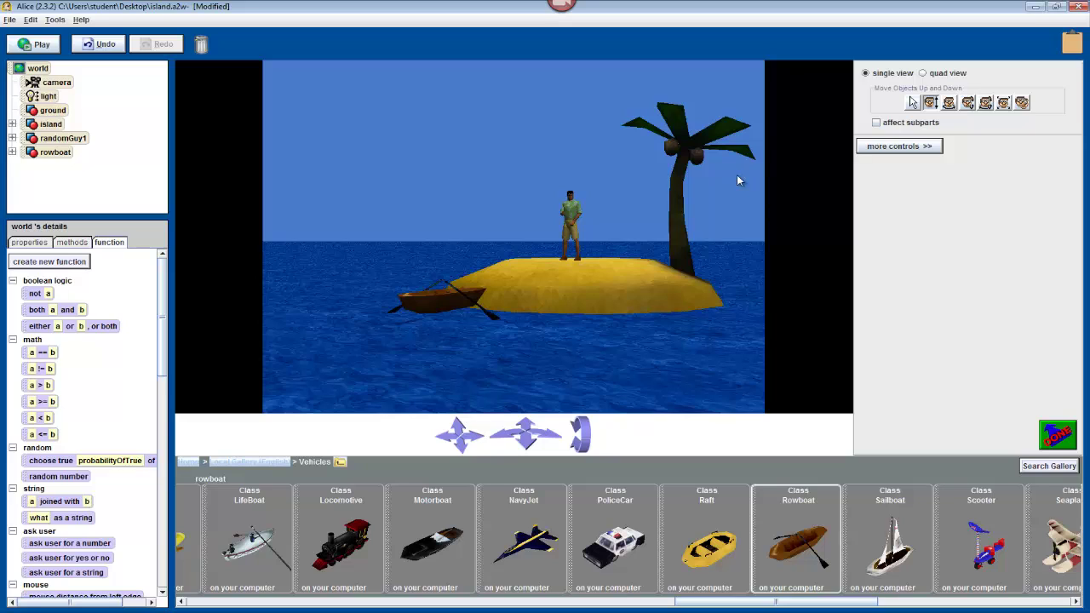
left_click(951, 103)
left_click_drag(425, 299, 501, 299)
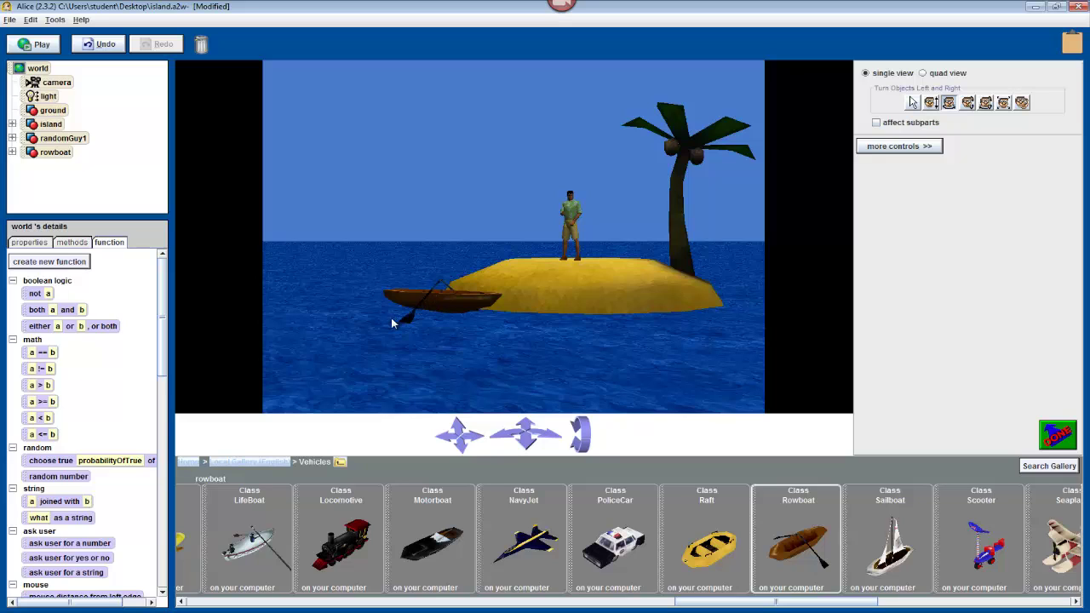
left_click(936, 103)
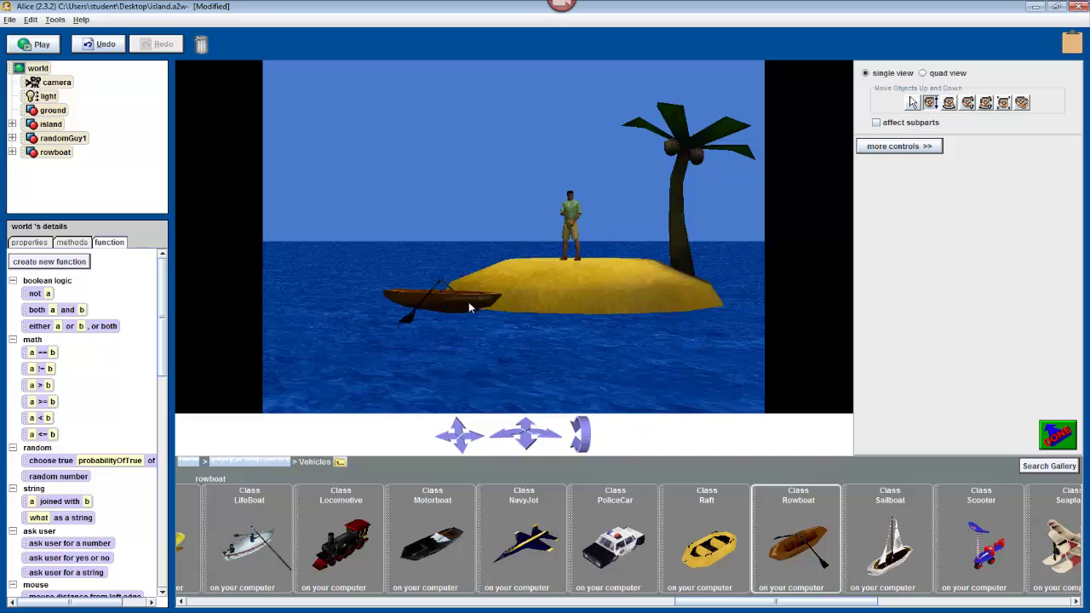
left_click_drag(468, 295, 468, 305)
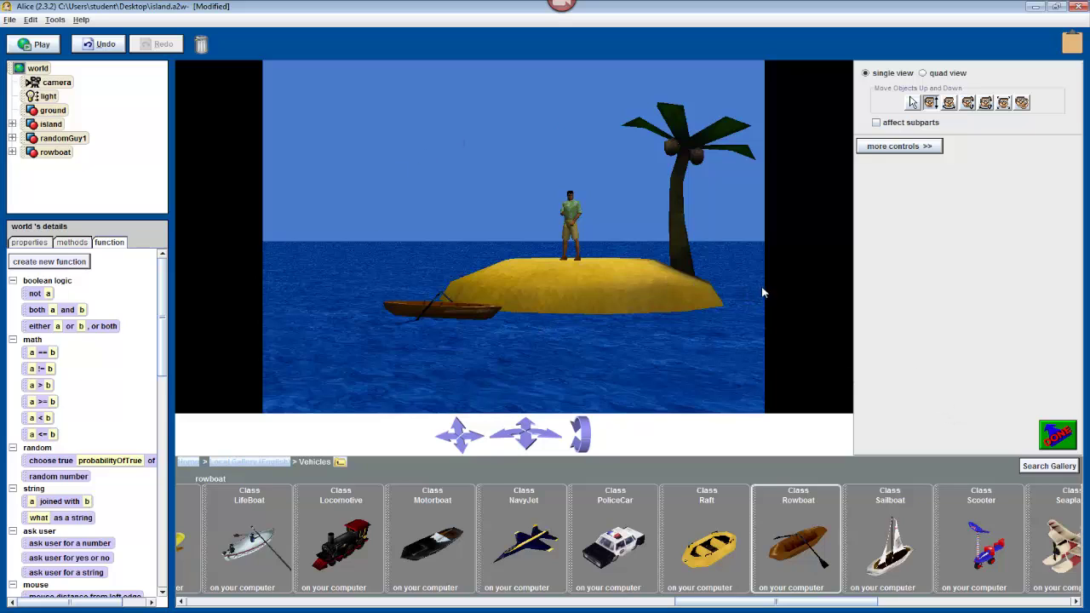
Step: Close the gallery, play the world, then enlarge and reposition the Alice World window
left_click(1057, 436)
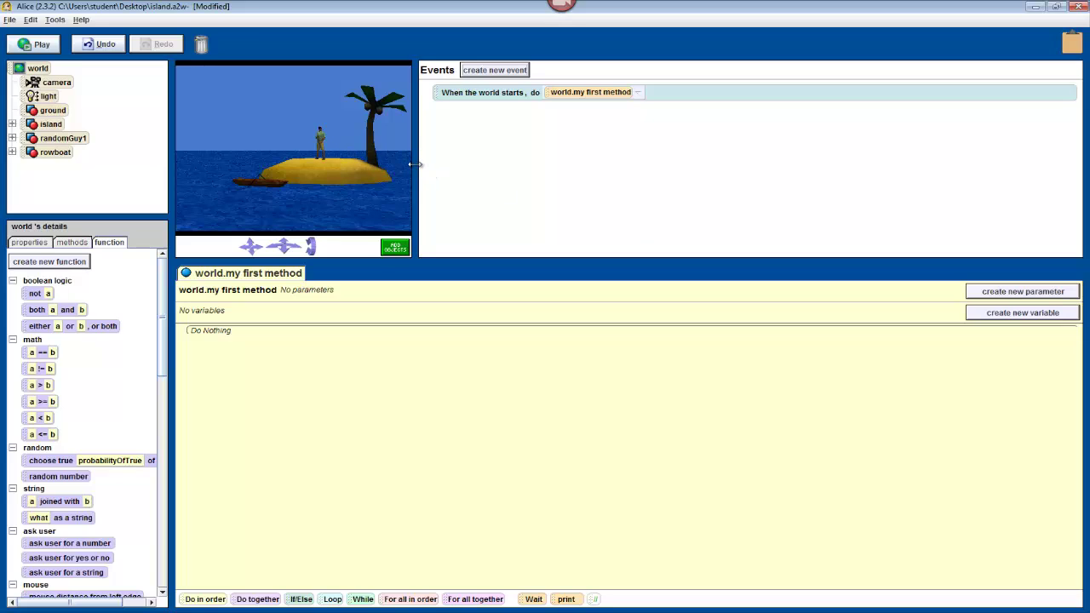
left_click(31, 49)
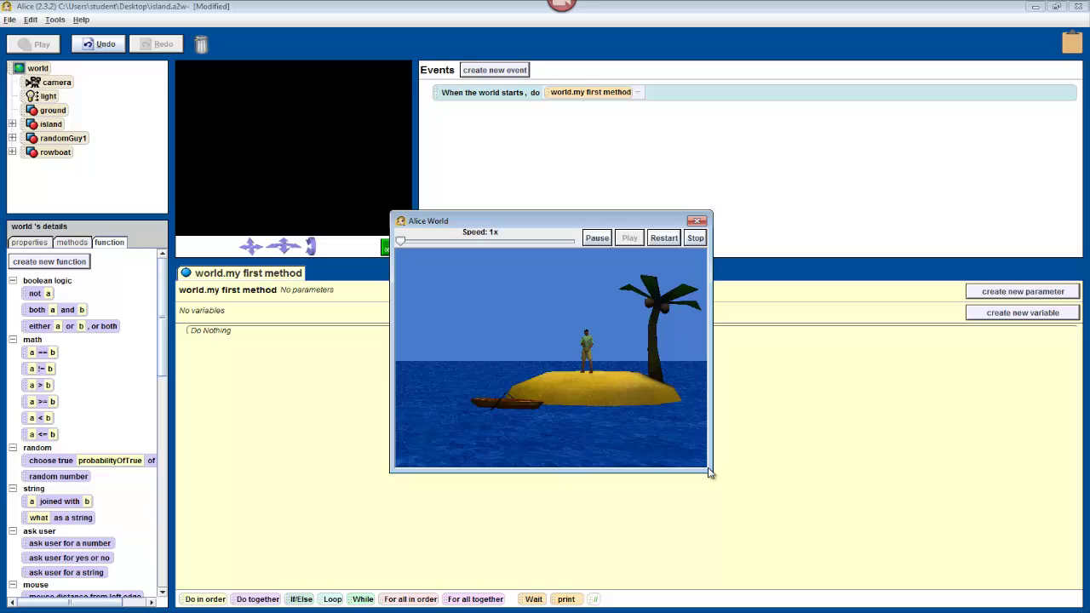
left_click_drag(712, 473, 861, 588)
left_click_drag(547, 220, 443, 108)
mouse_move(300, 130)
left_mouse_down()
mouse_move(500, 135)
mouse_move(291, 134)
left_mouse_up()
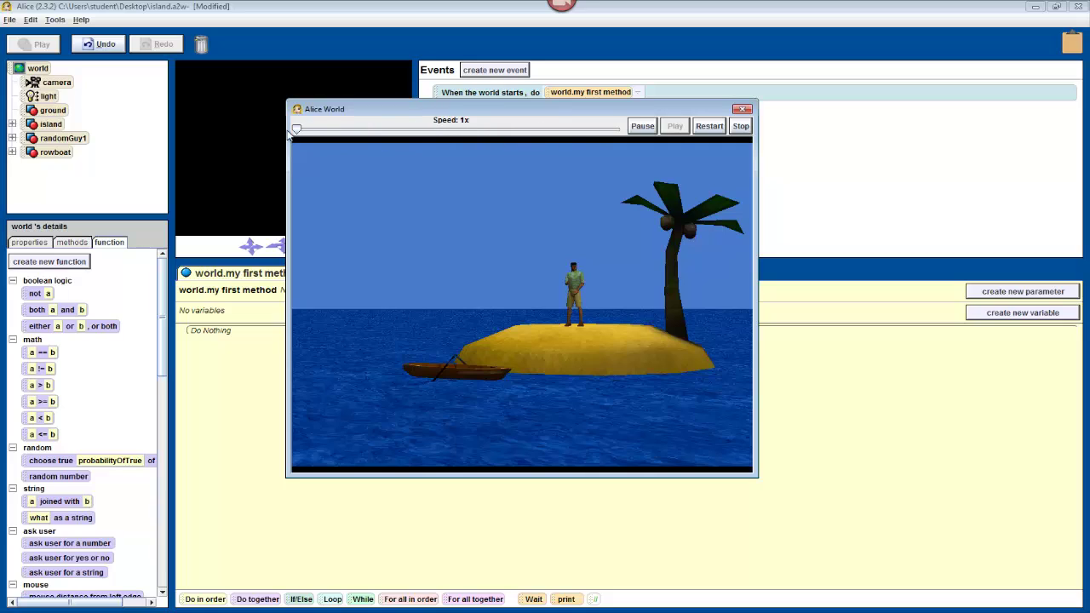
Step: Stop the running world and bring up the File menu for saving
left_click(745, 128)
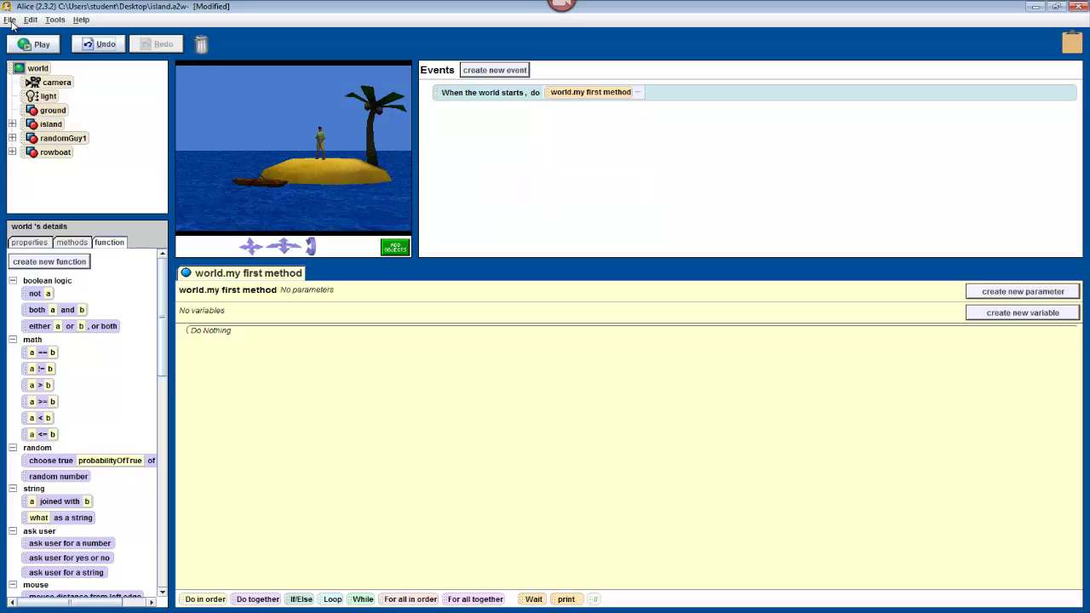
left_click(10, 19)
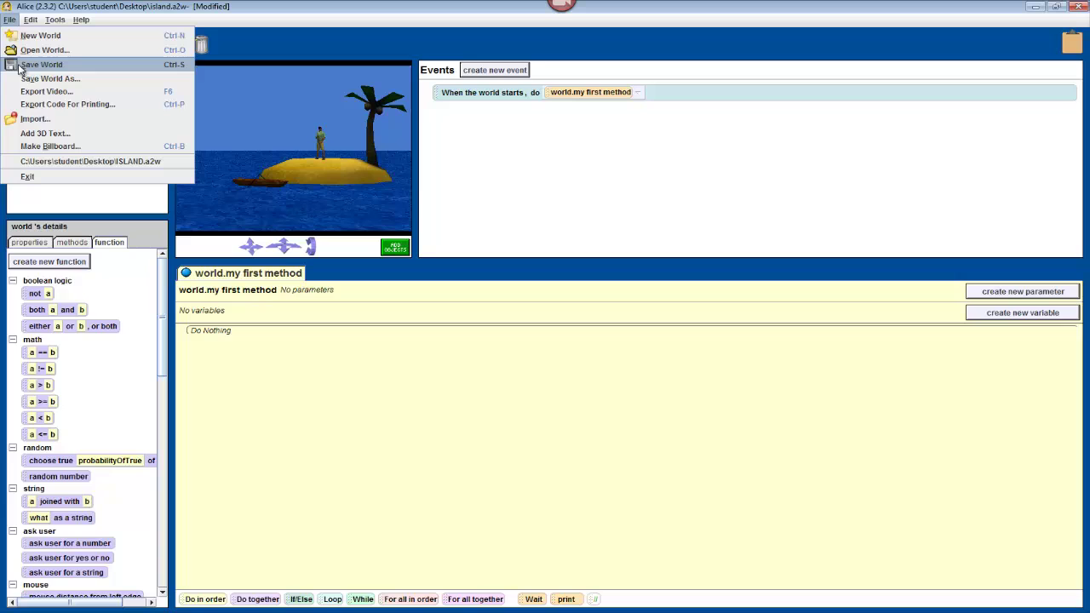